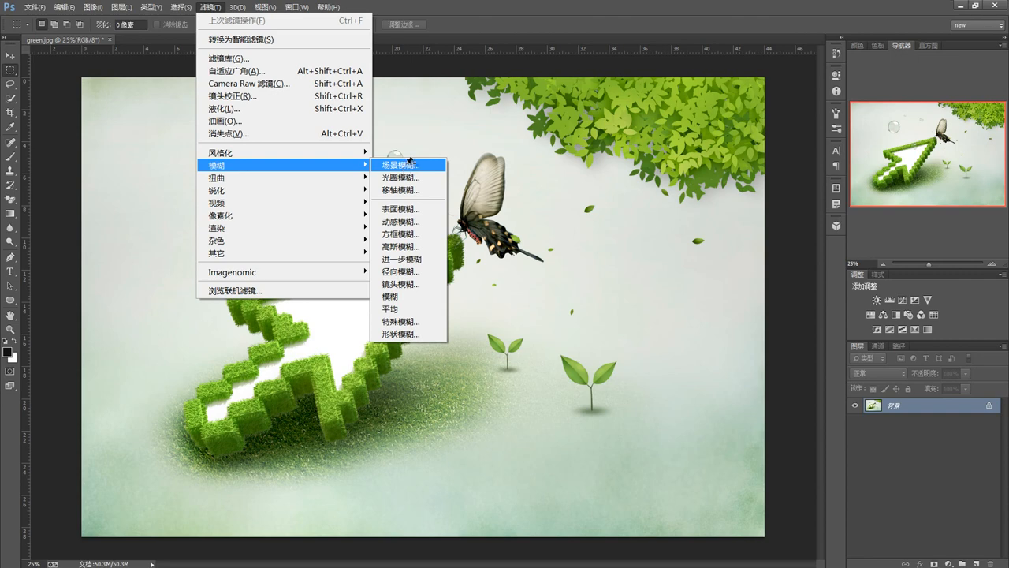
Step: Open the Field Blur filter, toggle its effect off and on, and set the central pin's blur to 15 px
left_click(407, 165)
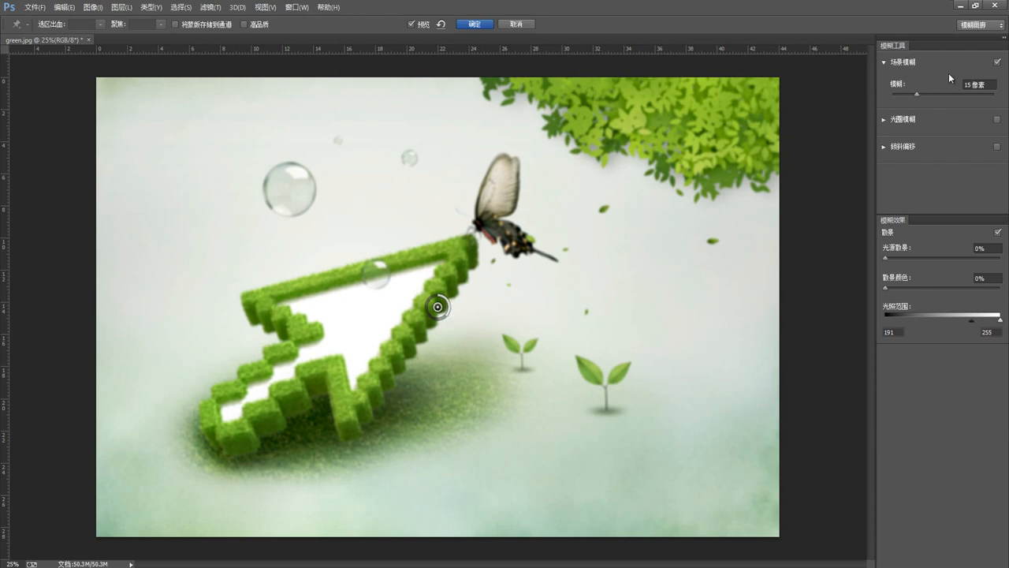
left_click(998, 61)
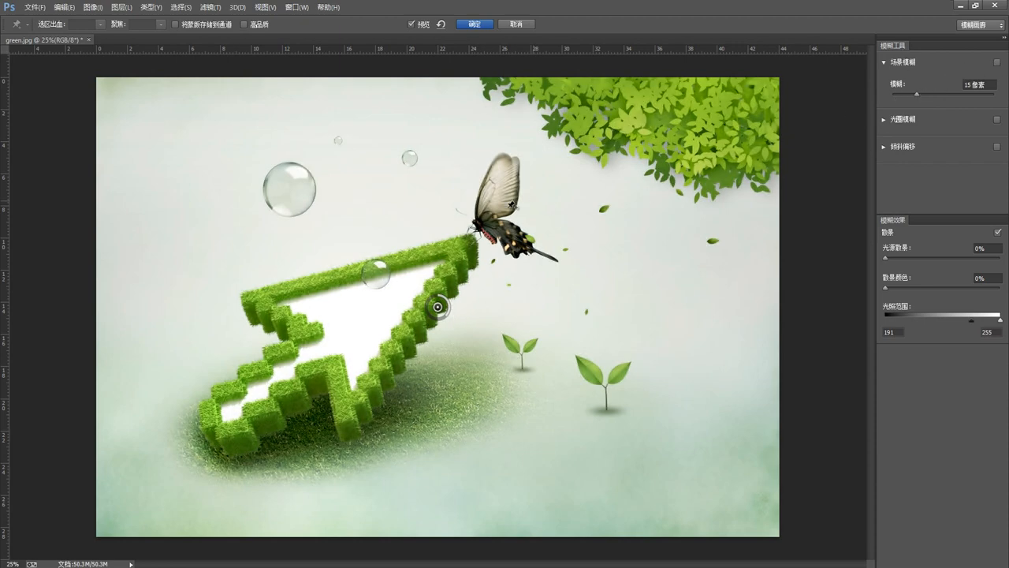
left_click(885, 64)
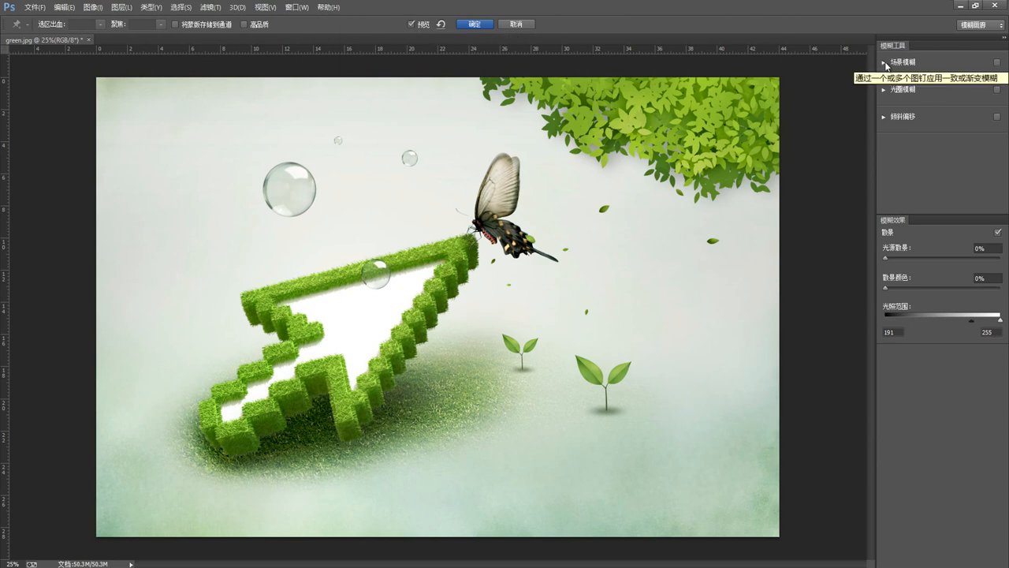
left_click(886, 63)
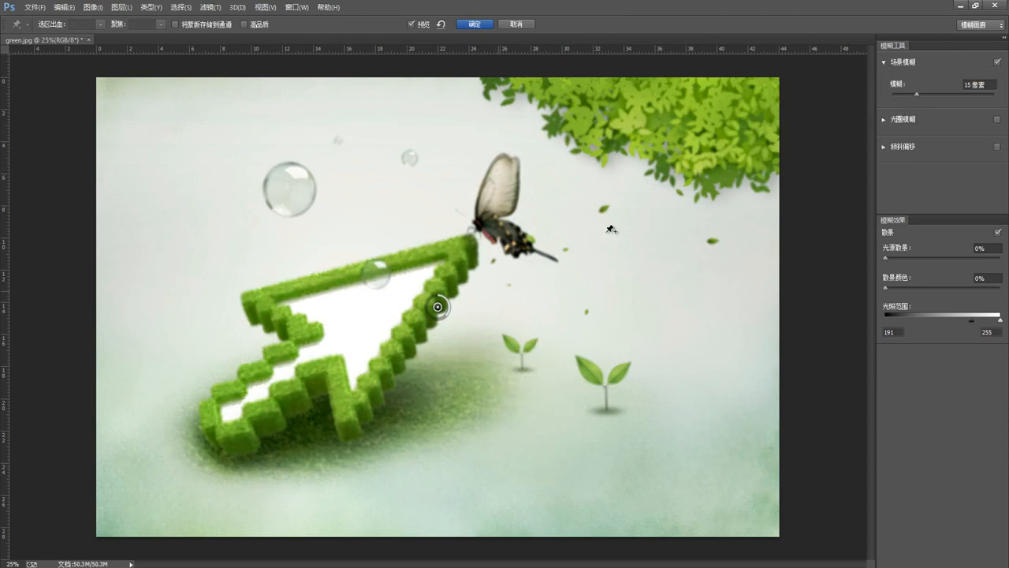
mouse_move(916, 93)
left_mouse_down()
mouse_move(962, 94)
mouse_move(930, 101)
left_mouse_up()
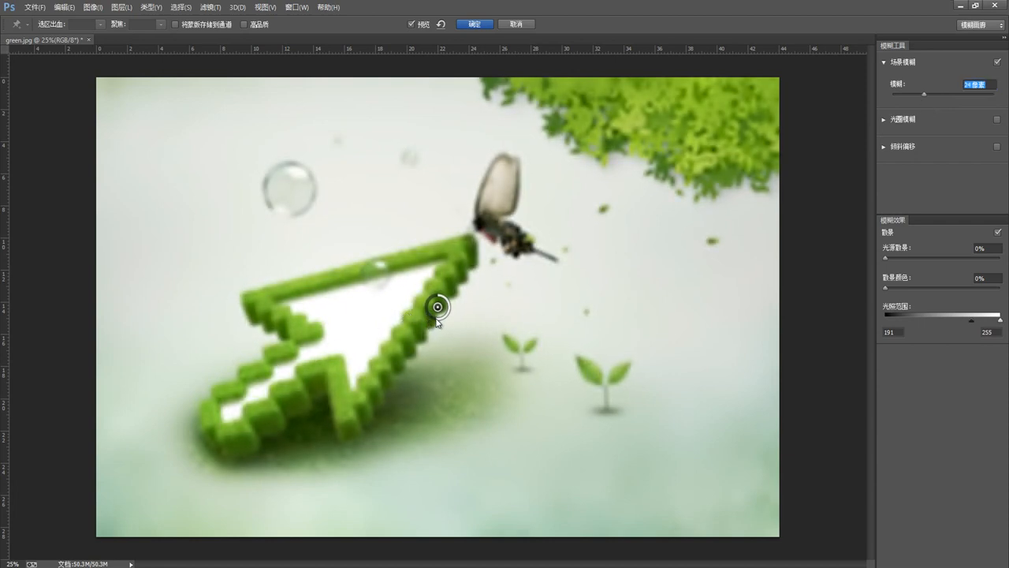
mouse_move(439, 320)
left_mouse_down()
mouse_move(451, 312)
mouse_move(439, 315)
left_mouse_up()
Step: Add field blur pins of 42 px below the leaves and 60 px in the image's lower-left corner, and set the central pin to 13 px
left_click(611, 173)
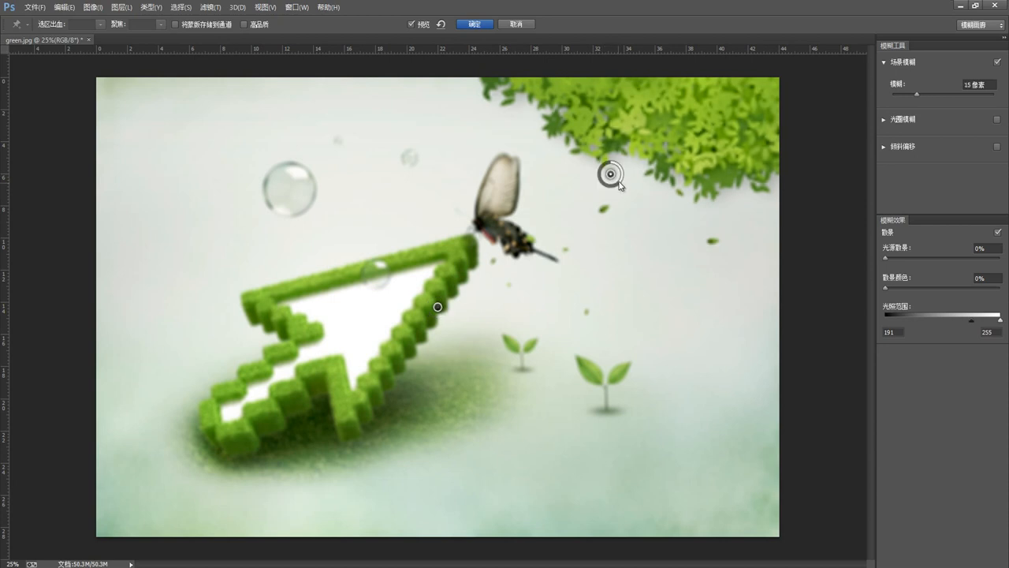
left_click_drag(620, 184, 591, 191)
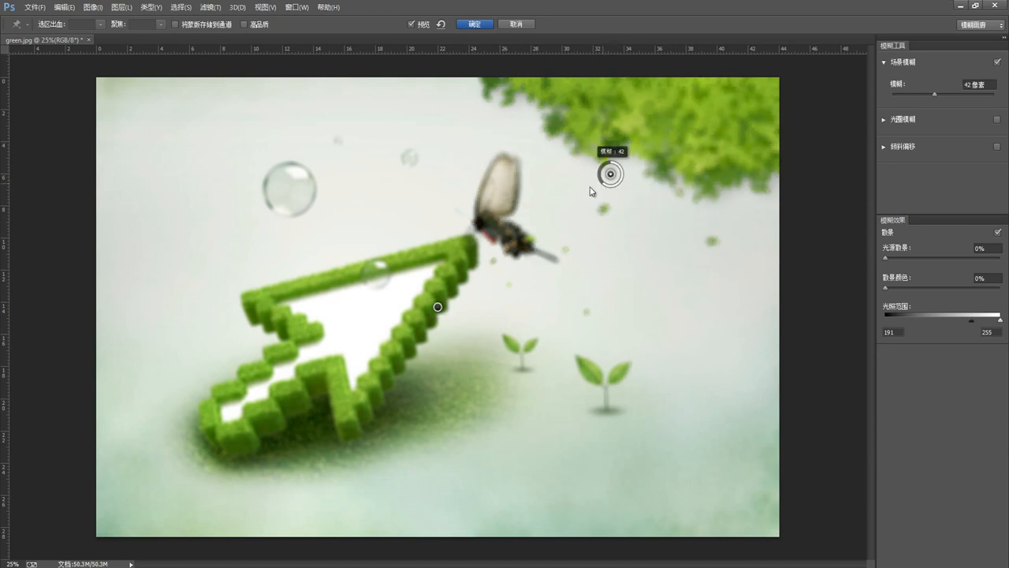
left_click(157, 478)
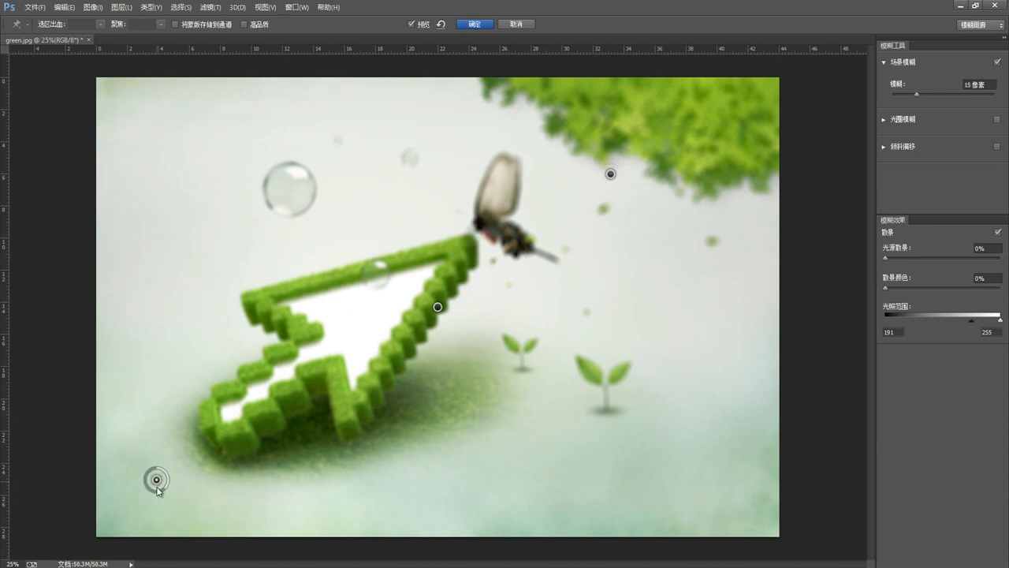
left_click_drag(166, 494, 147, 493)
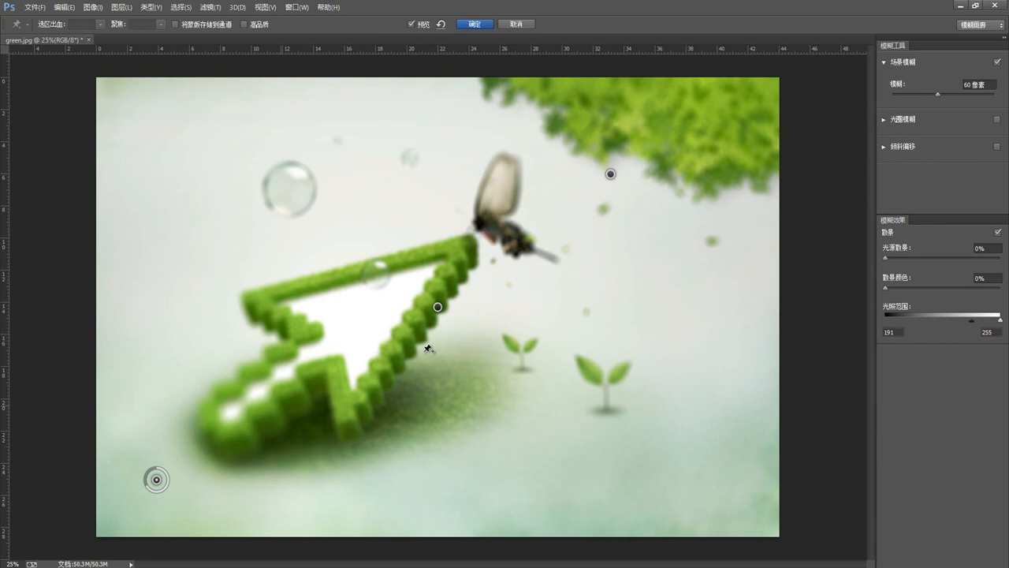
left_click(439, 308)
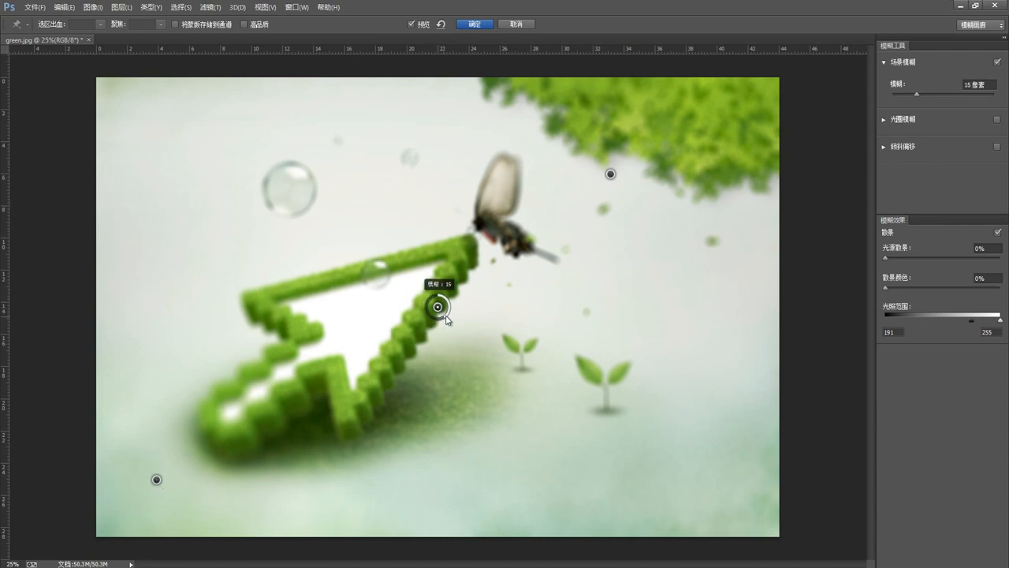
left_click_drag(446, 319, 441, 336)
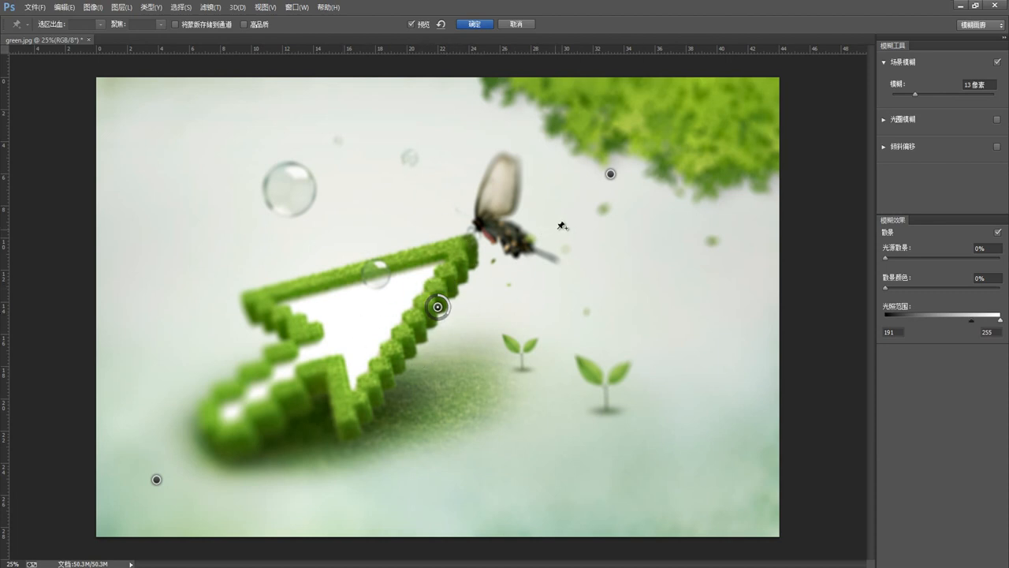
Step: Switch off Field Blur so that none of the three blur types is enabled
left_click(883, 63)
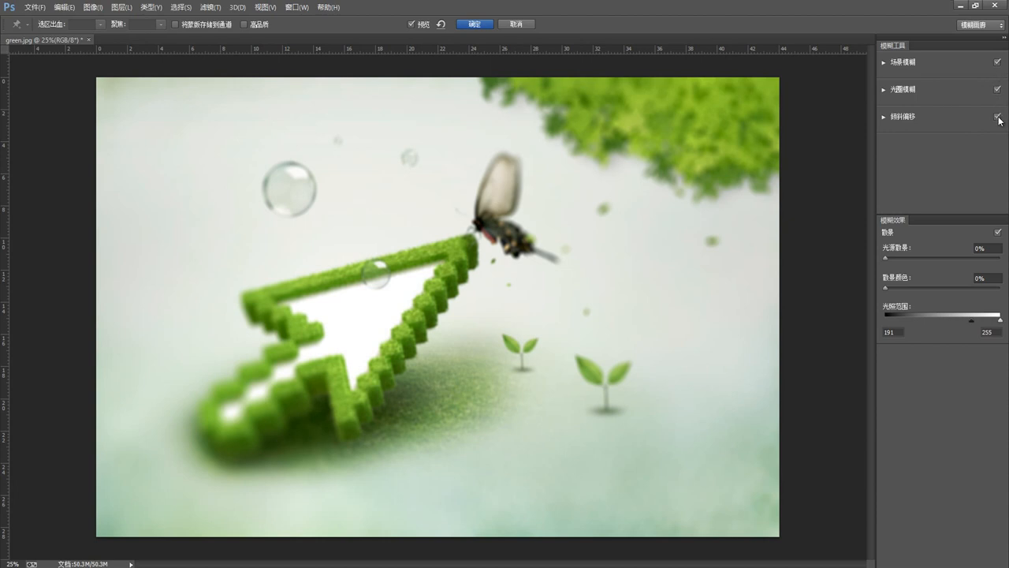
left_click(997, 89)
left_click(997, 62)
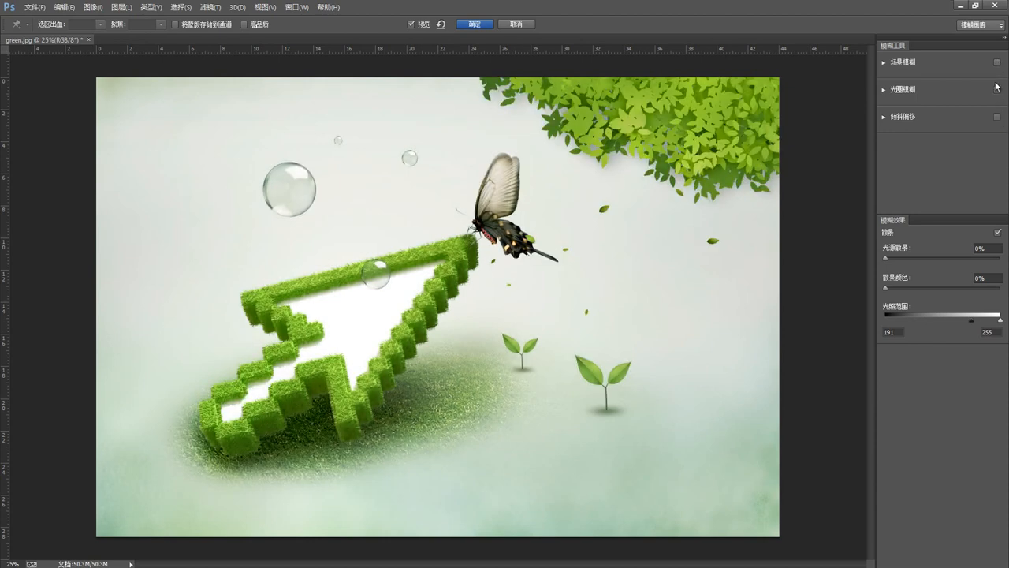
Step: Enable Iris Blur, try reshaping its circle and squaring off its outline, and undo both changes
left_click(884, 91)
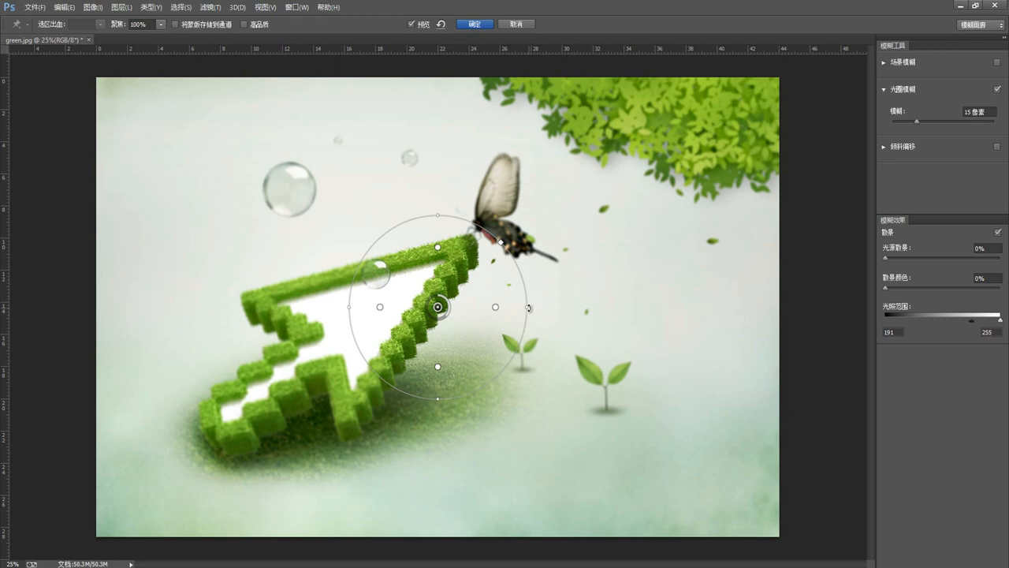
left_click_drag(529, 307, 562, 350)
key("ctrl+z")
left_click_drag(502, 244, 527, 231)
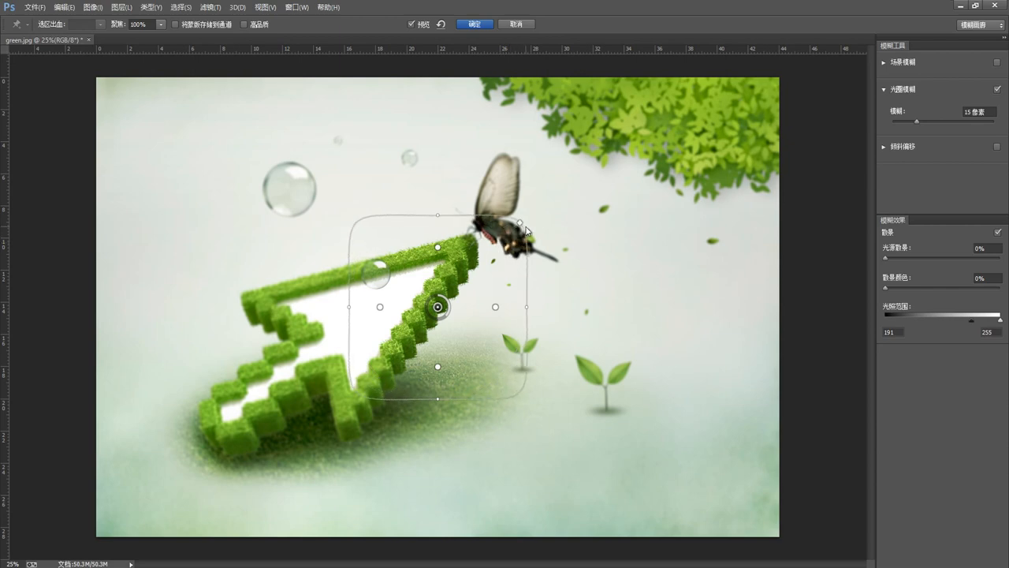
key("ctrl+z")
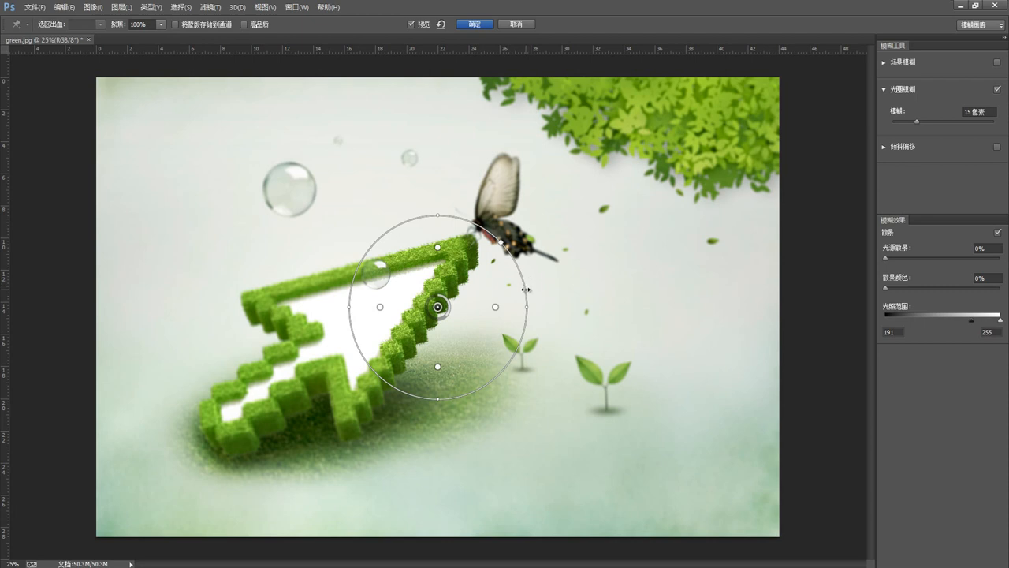
Step: Enlarge the iris circle and its sharp inner area around the grass arrow and butterfly, and set the blur to 30 px
left_click_drag(526, 289, 632, 291)
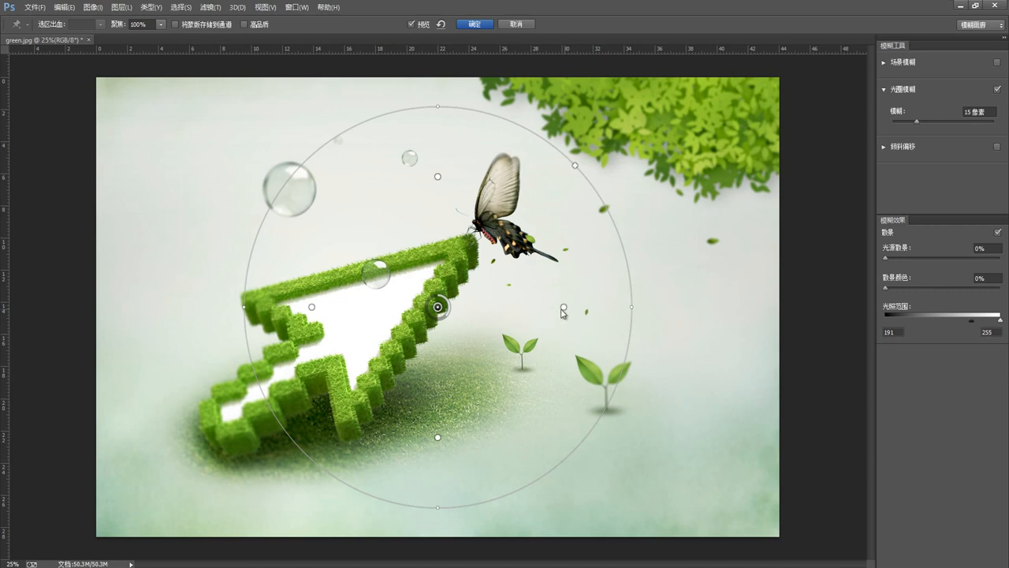
left_click_drag(563, 310, 525, 309)
left_click_drag(437, 399, 489, 473)
mouse_move(447, 320)
left_mouse_down()
mouse_move(426, 311)
mouse_move(435, 323)
left_mouse_up()
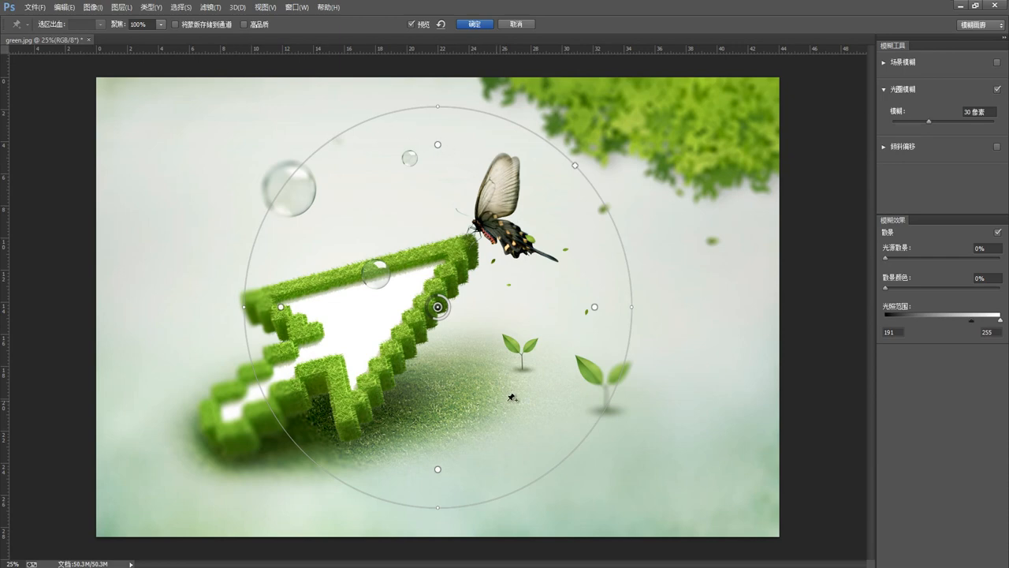
Step: Add a second iris blur pin on the leaves and set its blur to 60 px
left_click(692, 153)
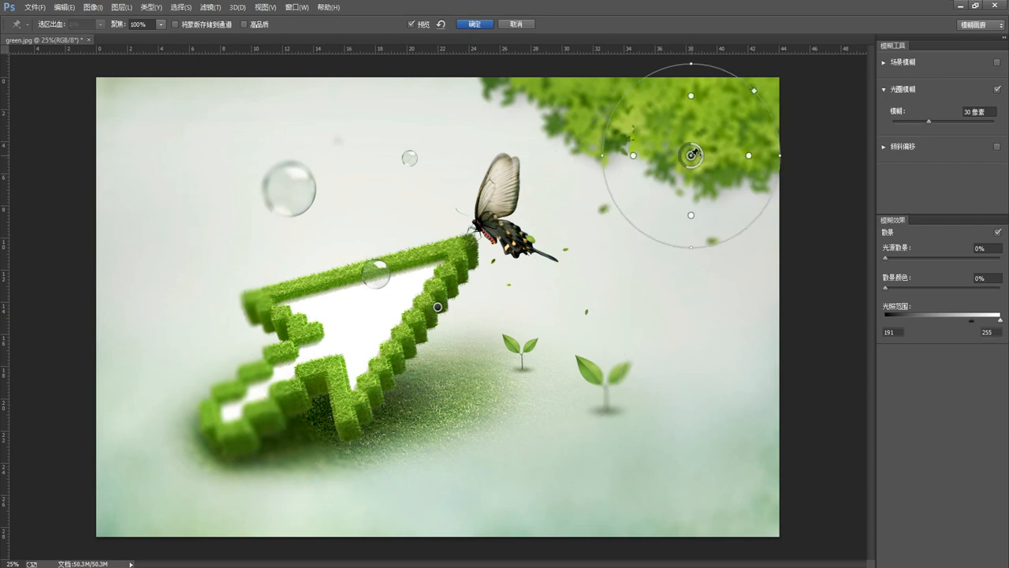
mouse_move(691, 168)
left_mouse_down()
mouse_move(705, 164)
mouse_move(679, 154)
mouse_move(679, 164)
left_mouse_up()
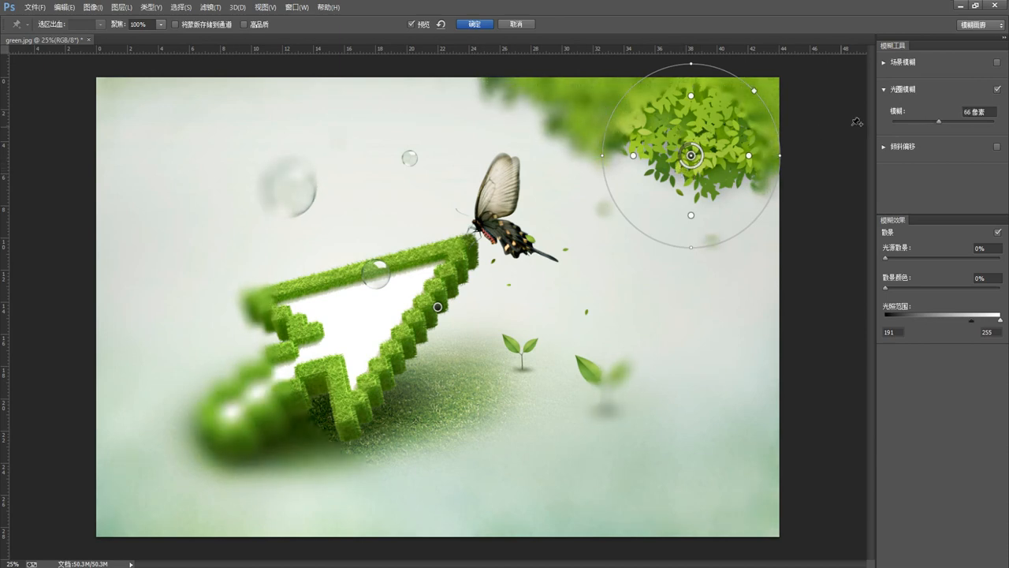
left_click_drag(936, 121, 937, 122)
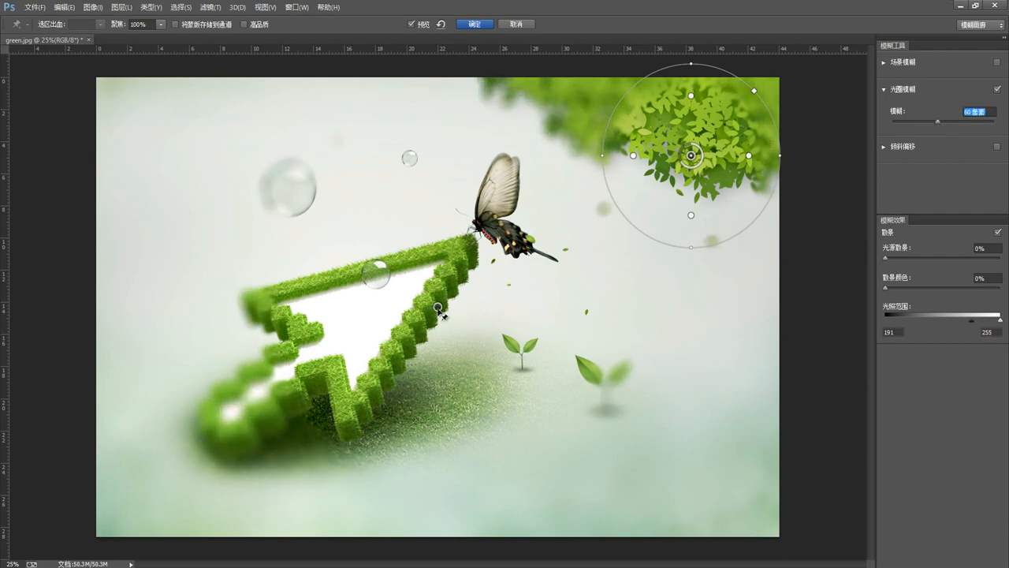
Step: Set the central iris pin's blur to 21 px, then widen its circle into an ellipse and rotate it clockwise
left_click(437, 307)
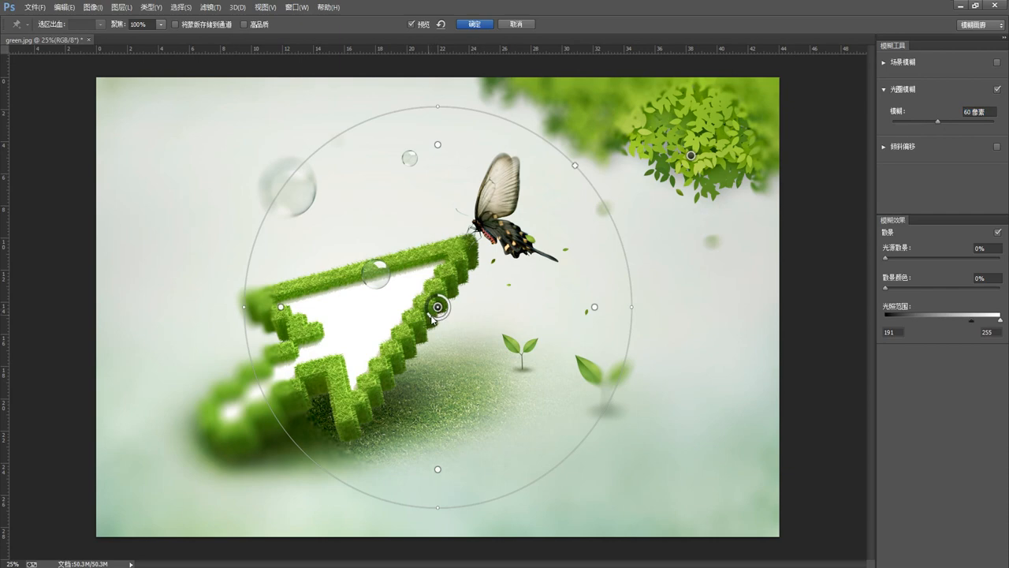
left_click_drag(432, 319, 445, 320)
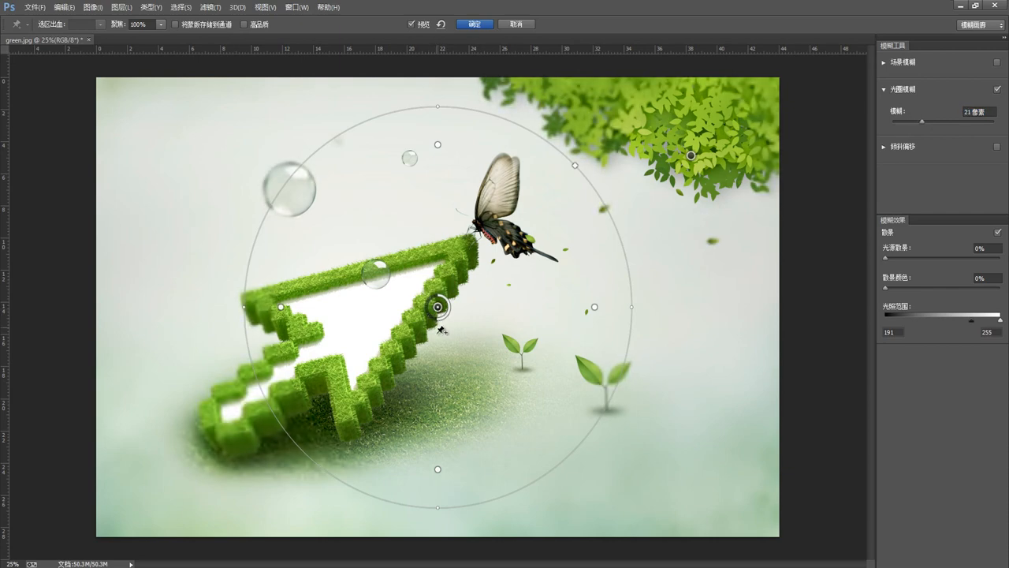
left_click_drag(637, 309, 676, 306)
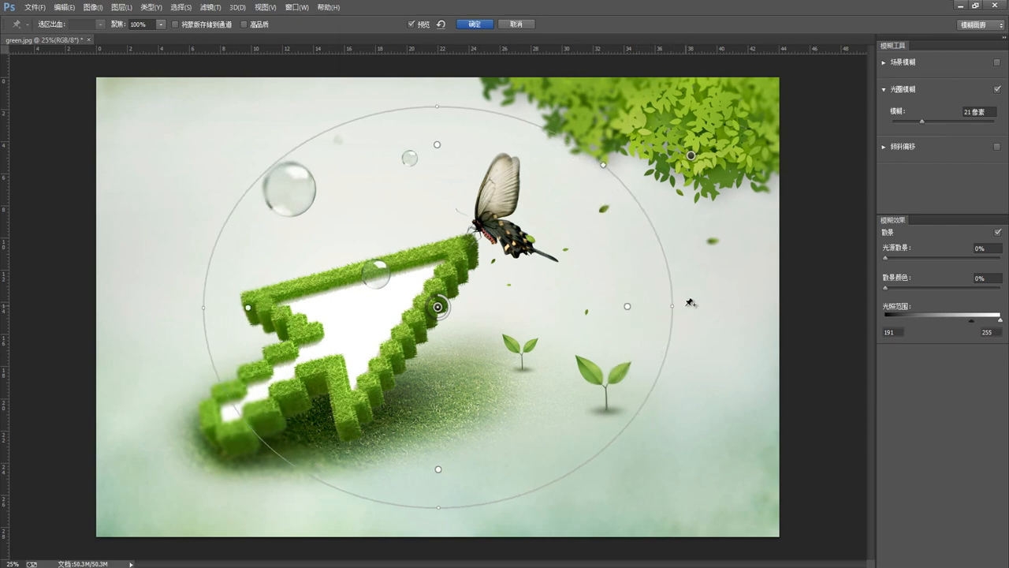
left_click_drag(678, 307, 657, 413)
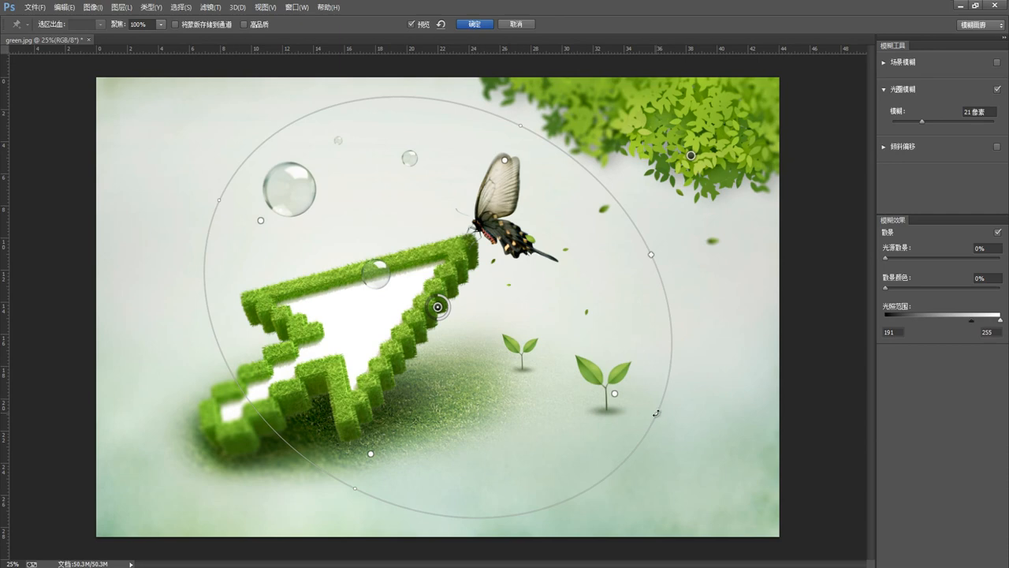
Step: Switch off Iris Blur and enable Tilt-Shift blur instead
left_click(997, 90)
left_click(884, 90)
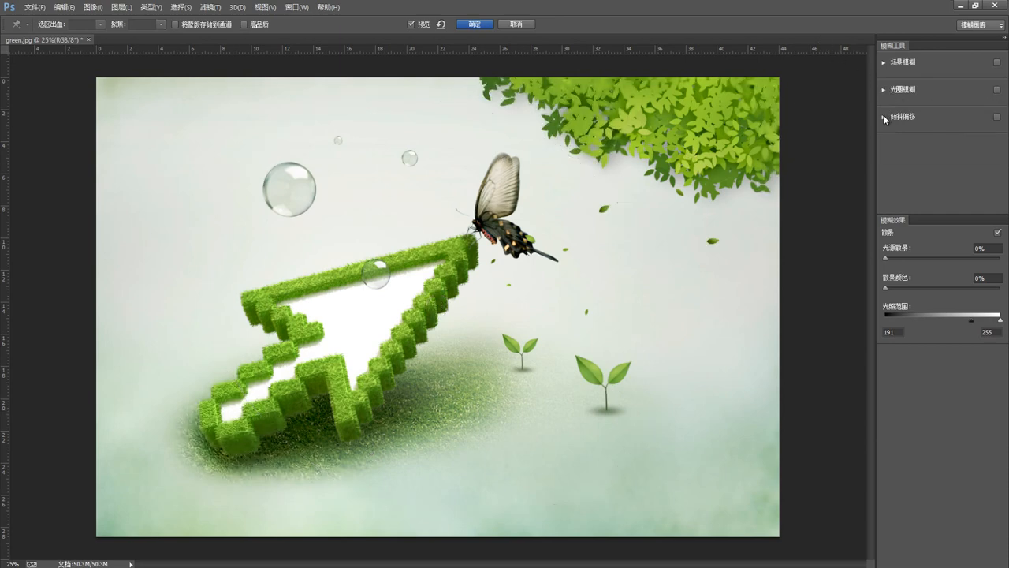
left_click(883, 117)
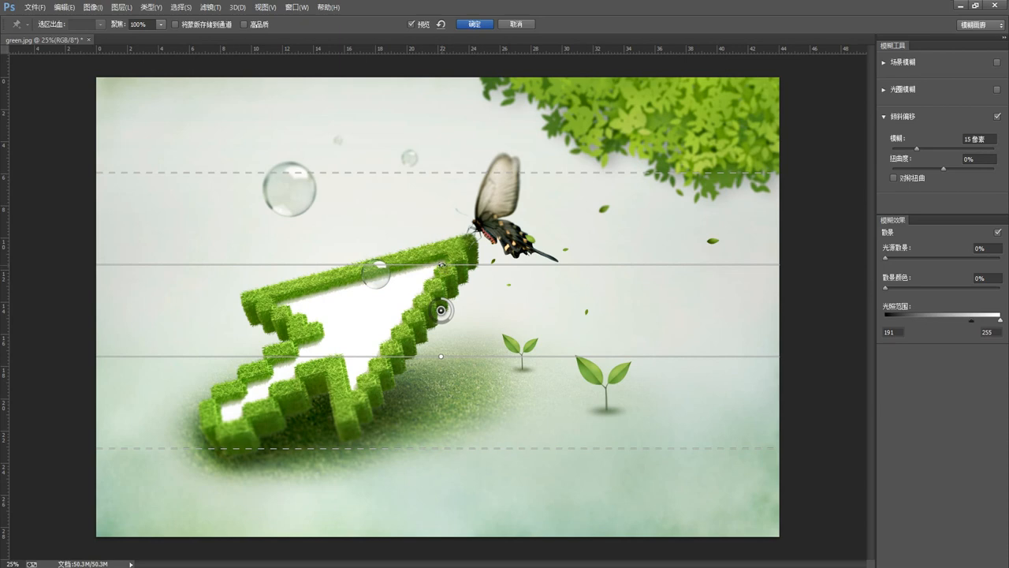
Step: Reshape the tilt-shift focus band around the arrow and butterfly, using 94 px blur and 15% symmetric distortion
left_click_drag(442, 264, 465, 206)
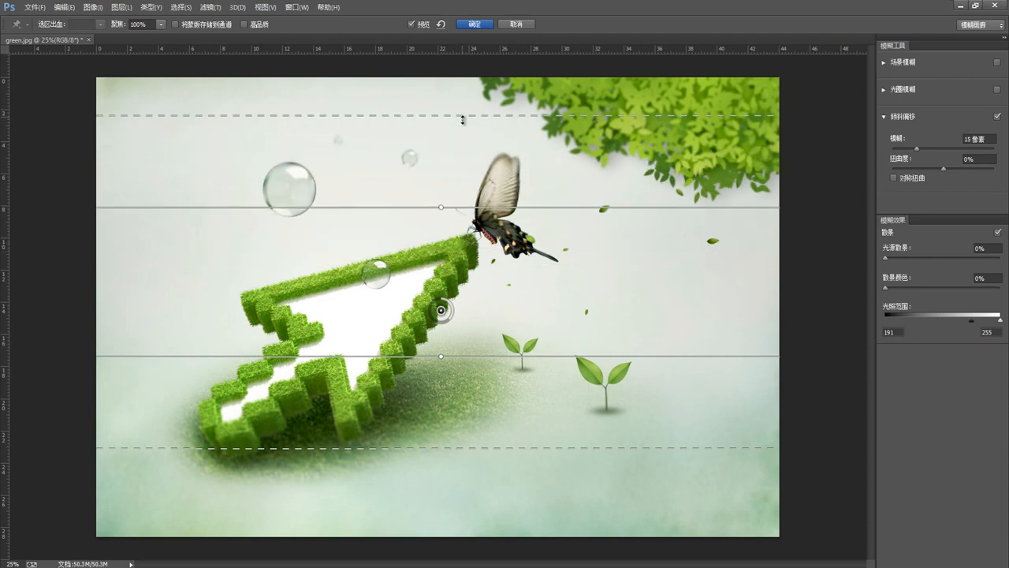
left_click_drag(462, 120, 466, 165)
mouse_move(450, 325)
left_mouse_down()
mouse_move(433, 313)
mouse_move(434, 323)
left_mouse_up()
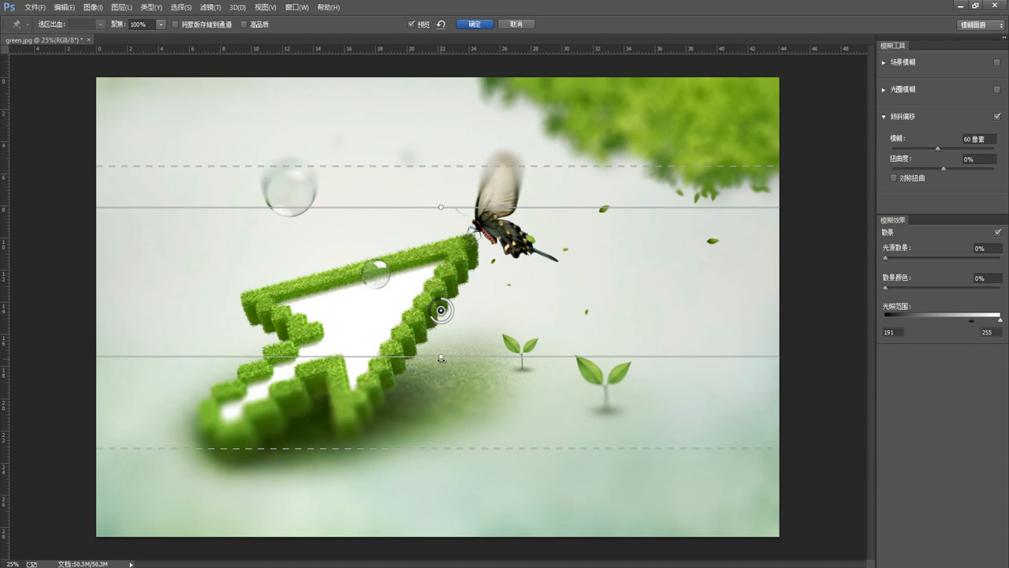
left_click_drag(468, 357, 473, 339)
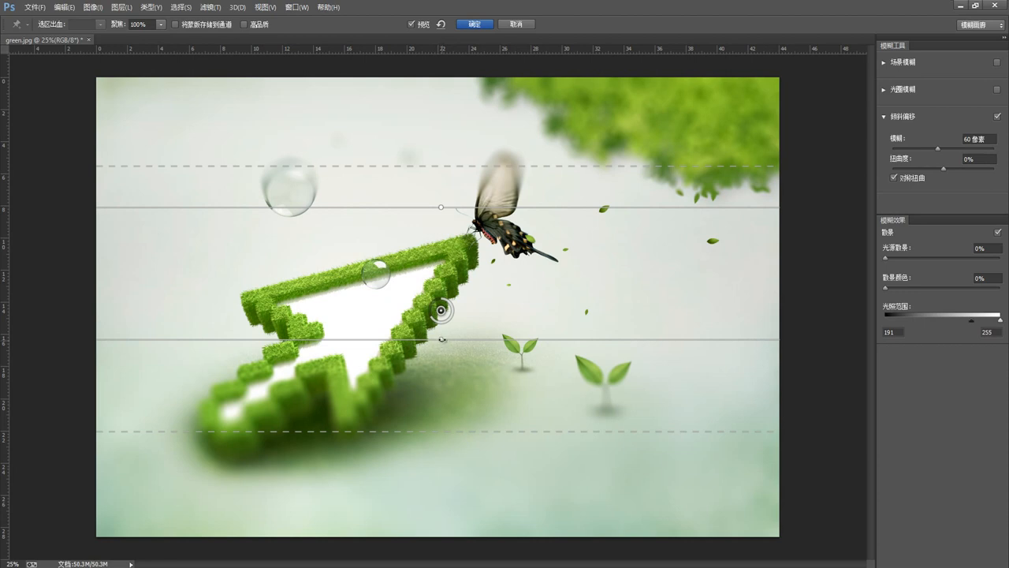
left_click_drag(942, 167, 944, 147)
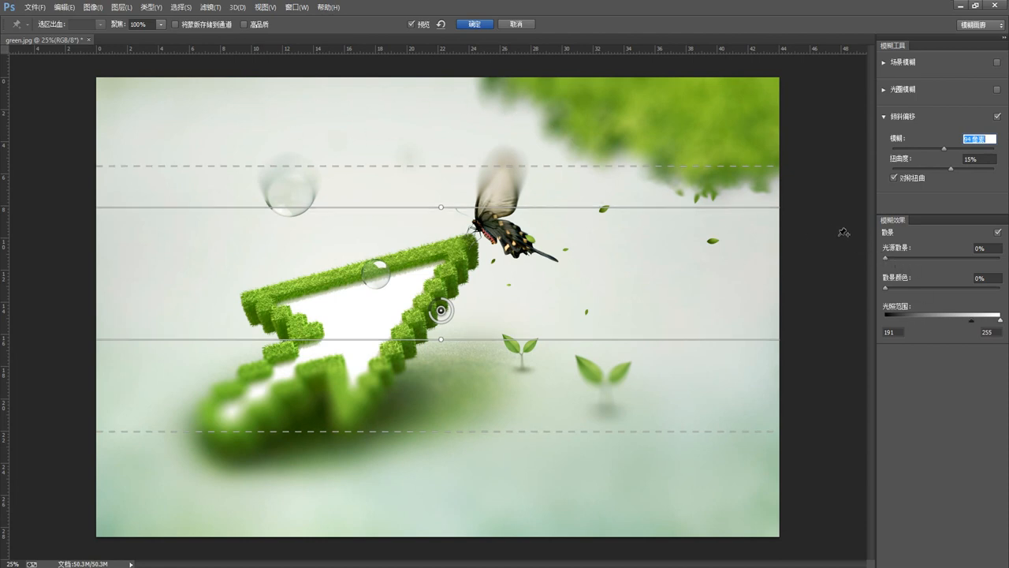
Step: Set the bokeh effect to 21% light bokeh and 72% bokeh color
left_click(886, 258)
left_click_drag(890, 257, 937, 257)
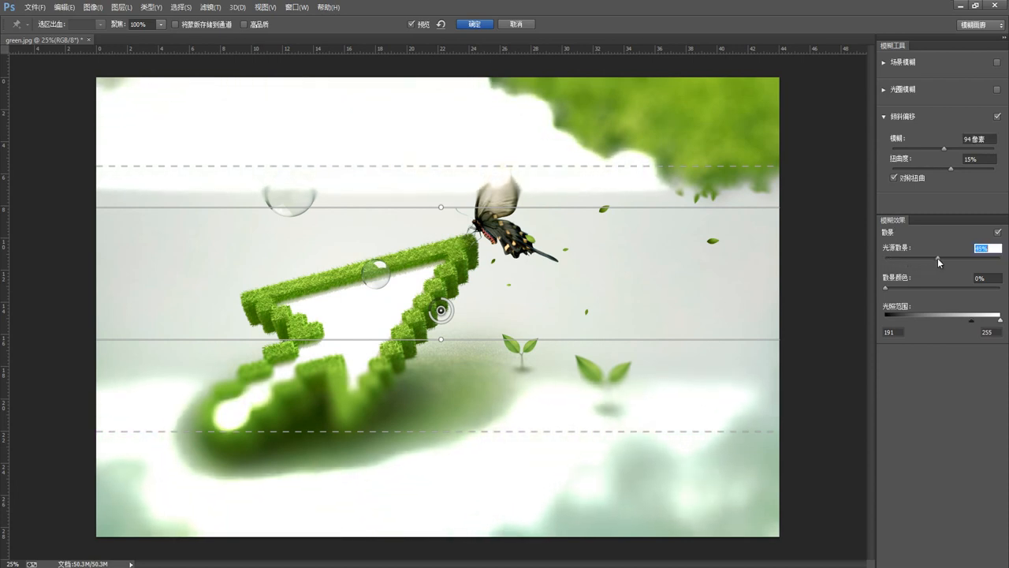
left_click_drag(887, 288, 909, 258)
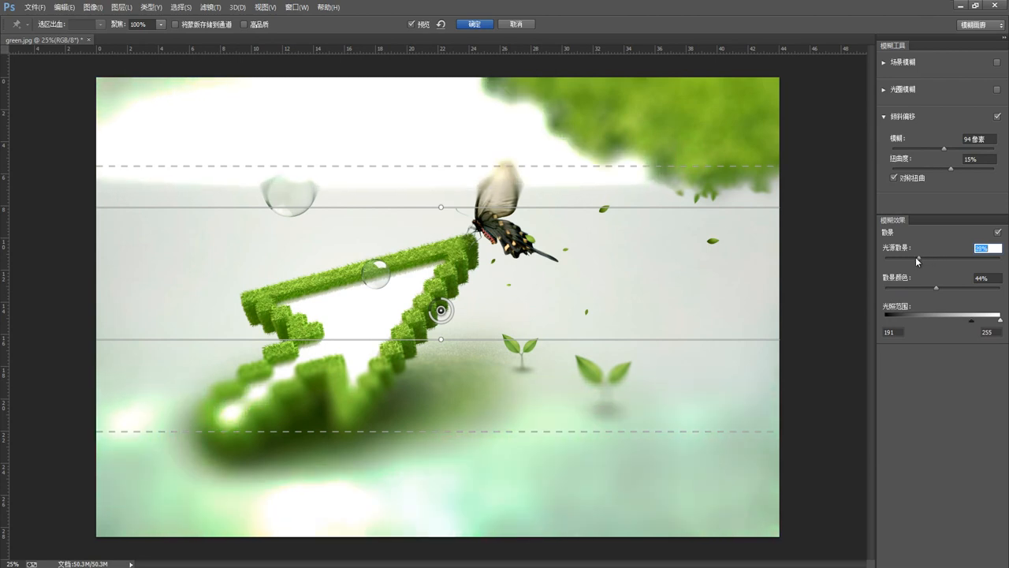
left_click_drag(936, 290, 979, 291)
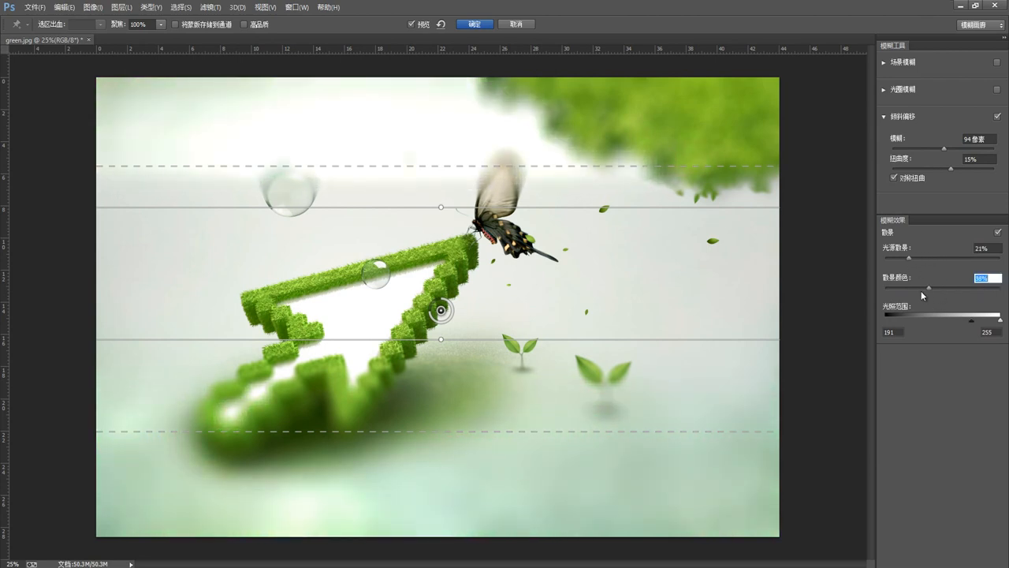
left_click_drag(897, 292, 909, 291)
left_click(968, 290)
Step: Set the bokeh light range to 103–179 and apply the blur to the image
left_click_drag(972, 322, 933, 319)
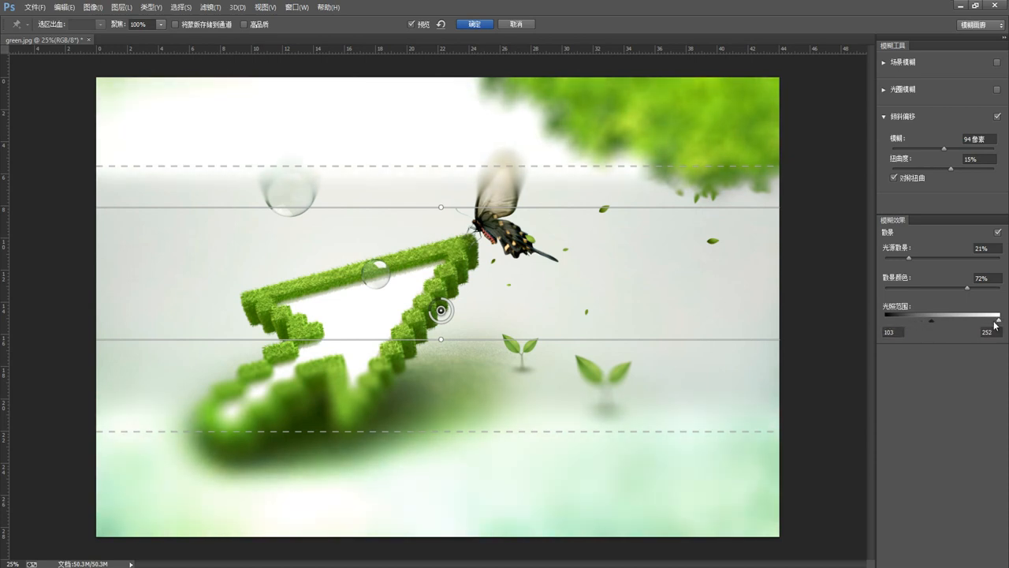
left_click_drag(995, 323, 967, 328)
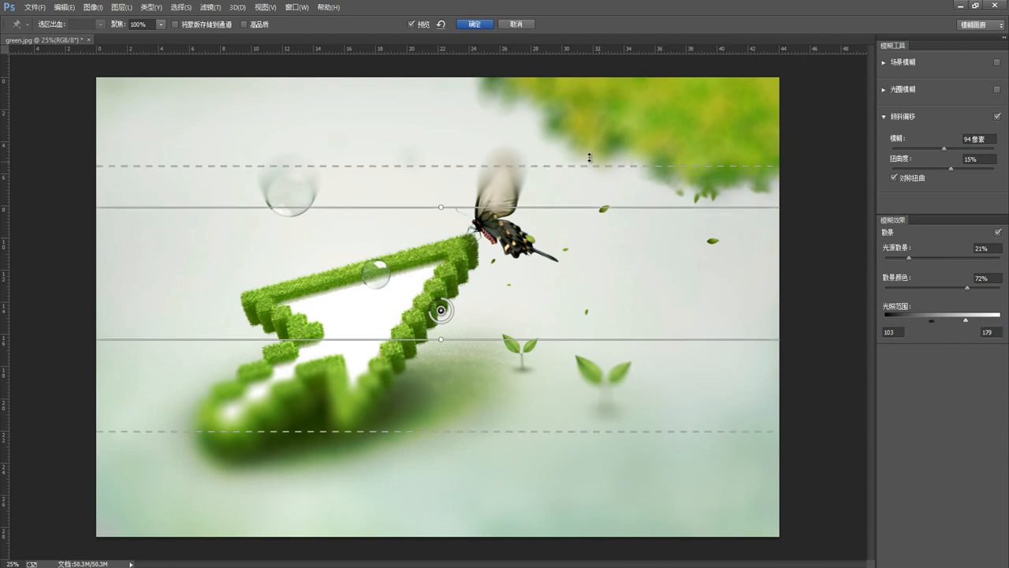
left_click(475, 24)
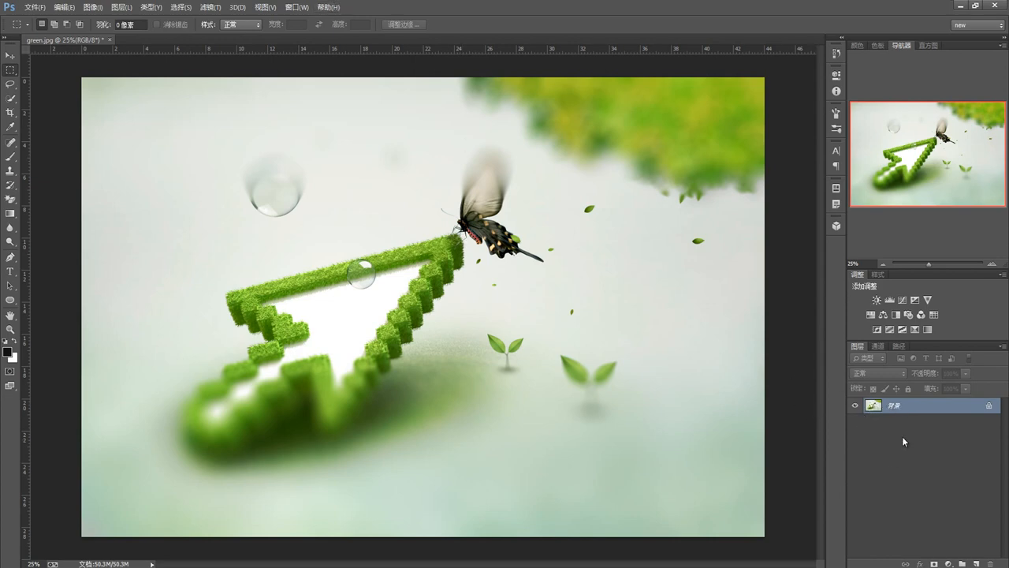
left_click(211, 7)
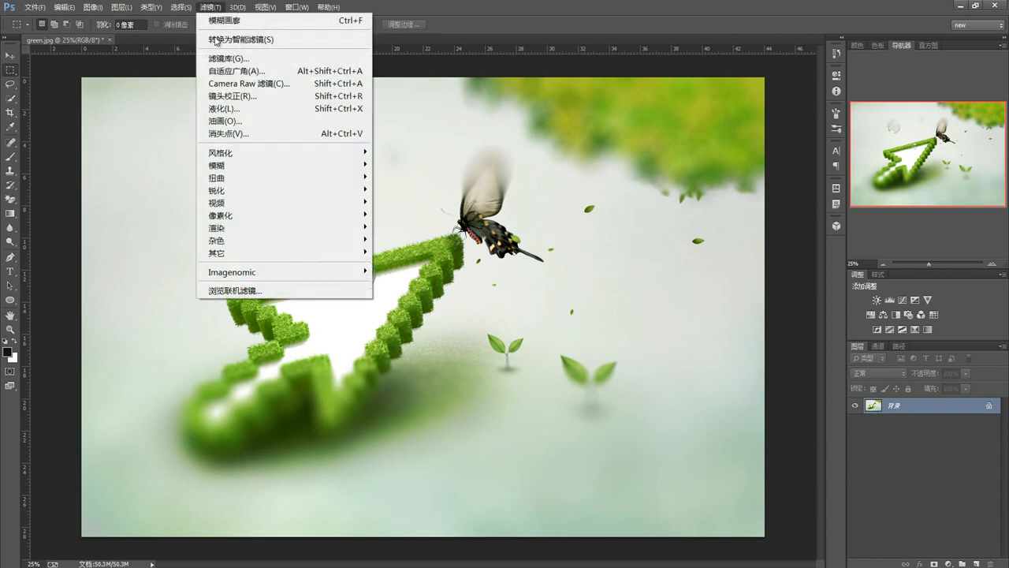
left_click(474, 73)
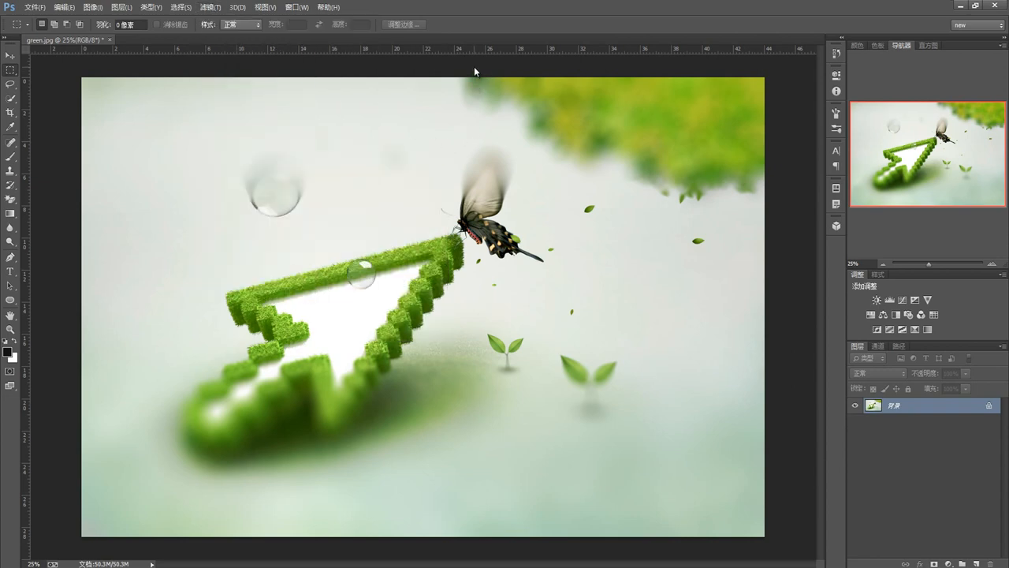